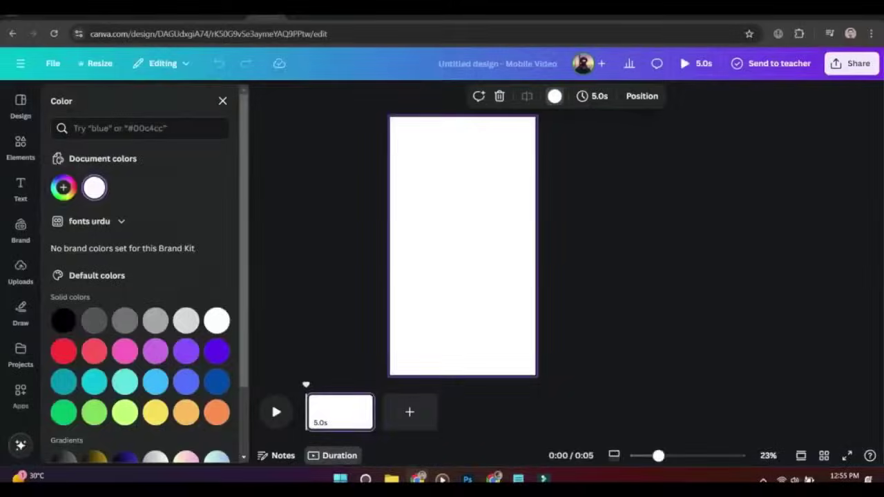
# Set the page background to grey and add a square shape stretched into a wide, thin bar mid-page
pyautogui.click(155, 320)
pyautogui.click(223, 101)
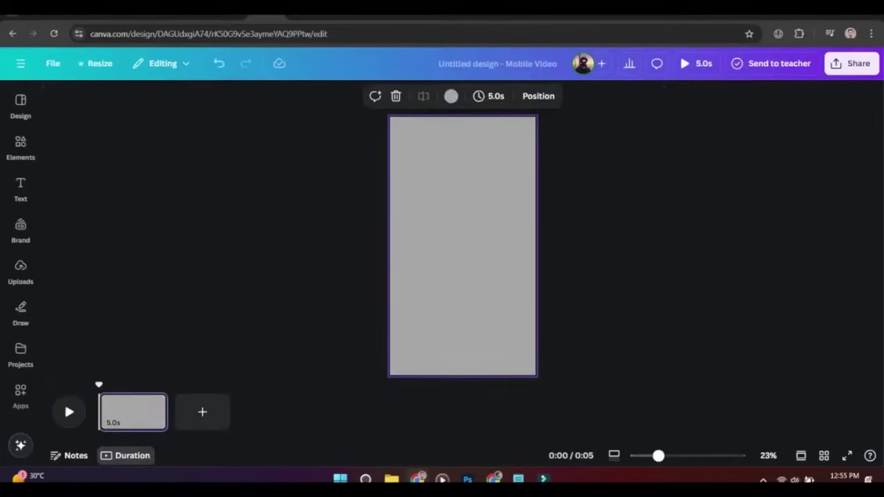
pyautogui.click(21, 148)
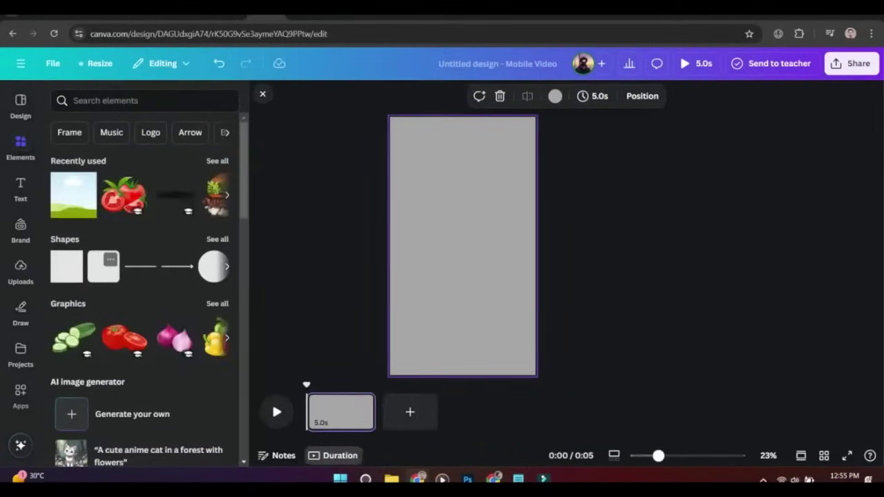
pyautogui.click(66, 267)
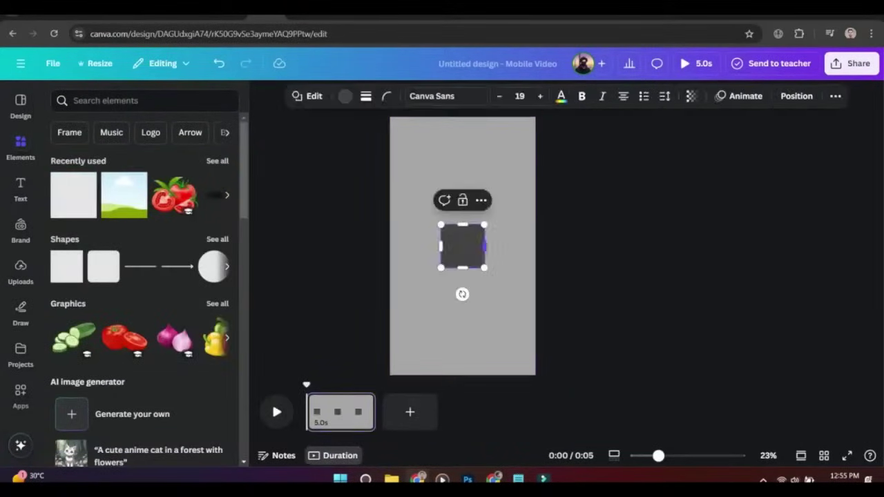
pyautogui.moveTo(485, 245); pyautogui.dragTo(522, 233)
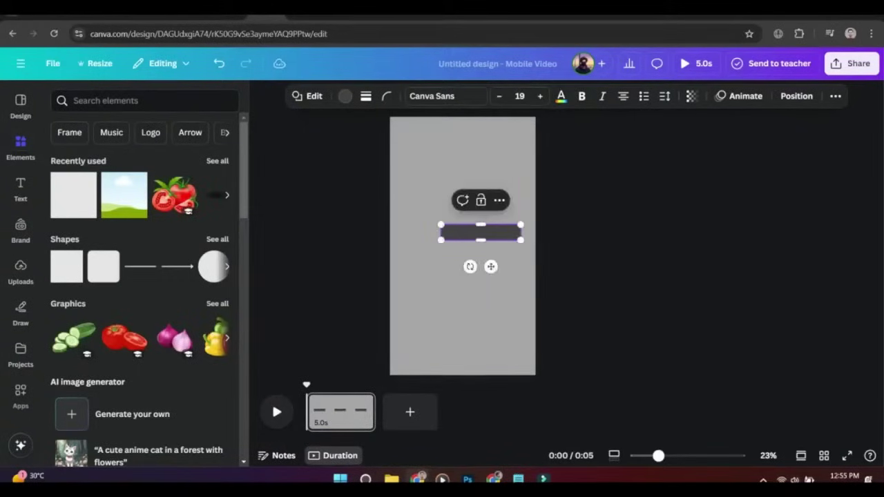
# Round the bar's corners to about 31 and enter "Hi, I would like to know more about his particular product." inside it
pyautogui.click(387, 96)
pyautogui.moveTo(327, 143); pyautogui.dragTo(340, 143)
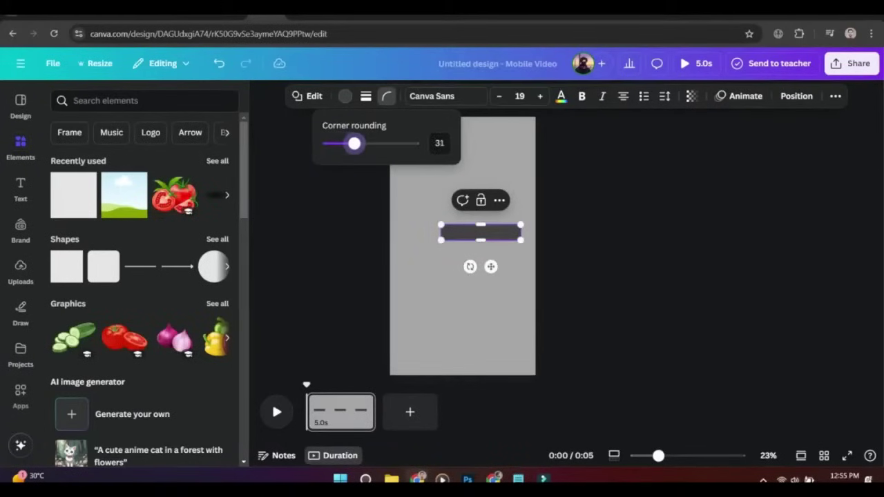
pyautogui.press('Escape')
pyautogui.moveTo(659, 456); pyautogui.dragTo(668, 456)
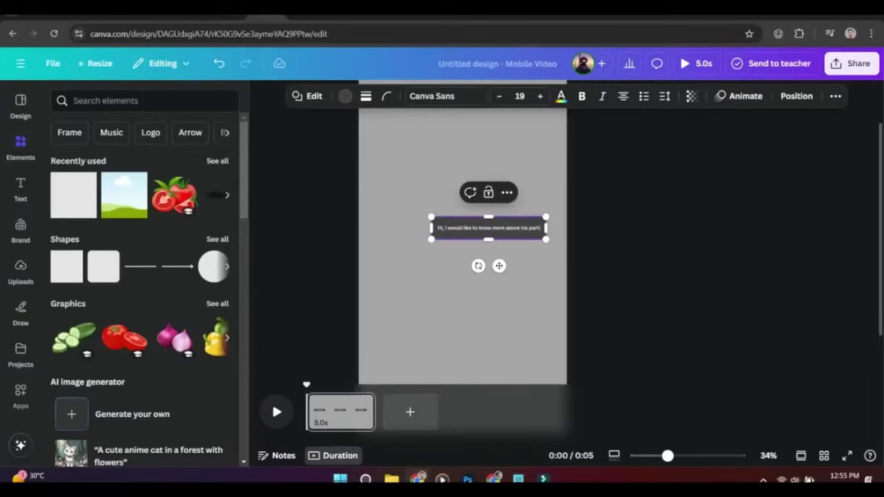
pyautogui.write('cular product.')
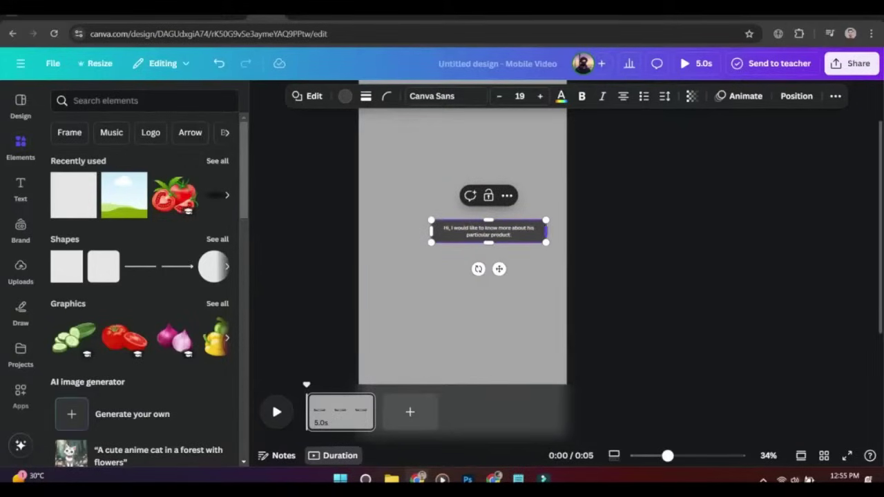
# Move the message bubble up against the page's right edge and fill it with light teal
pyautogui.click(592, 234)
pyautogui.moveTo(489, 231); pyautogui.dragTo(497, 157)
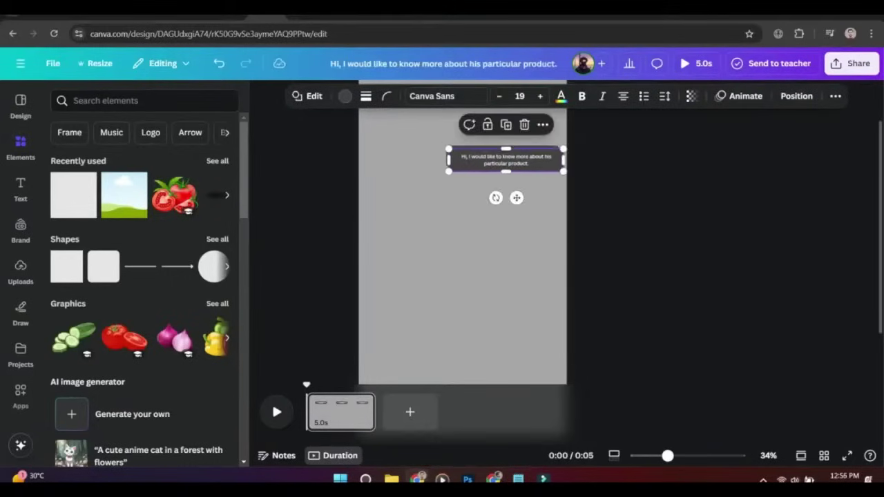
pyautogui.click(345, 96)
pyautogui.moveTo(63, 290); pyautogui.dragTo(98, 259)
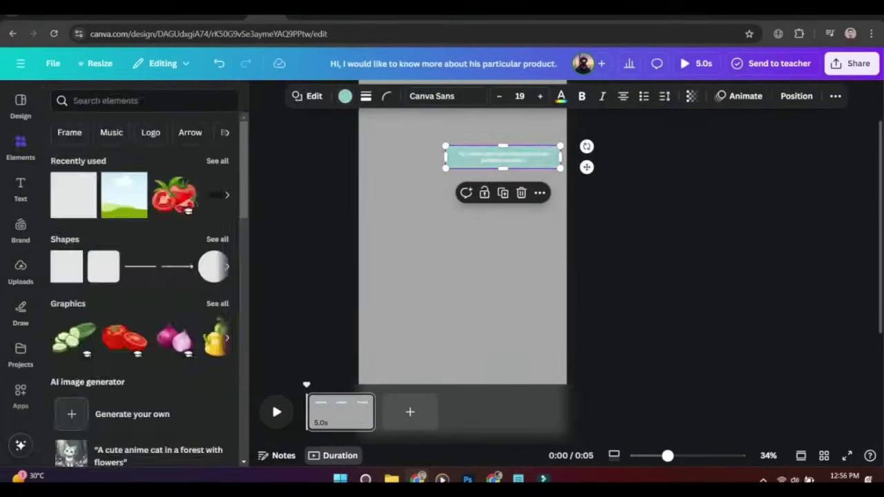
# Change the message text to a dark colour and make the bubble slightly shorter in height
pyautogui.doubleClick(503, 157)
pyautogui.click(345, 96)
pyautogui.click(561, 96)
pyautogui.click(622, 242)
pyautogui.click(503, 157)
pyautogui.click(484, 262)
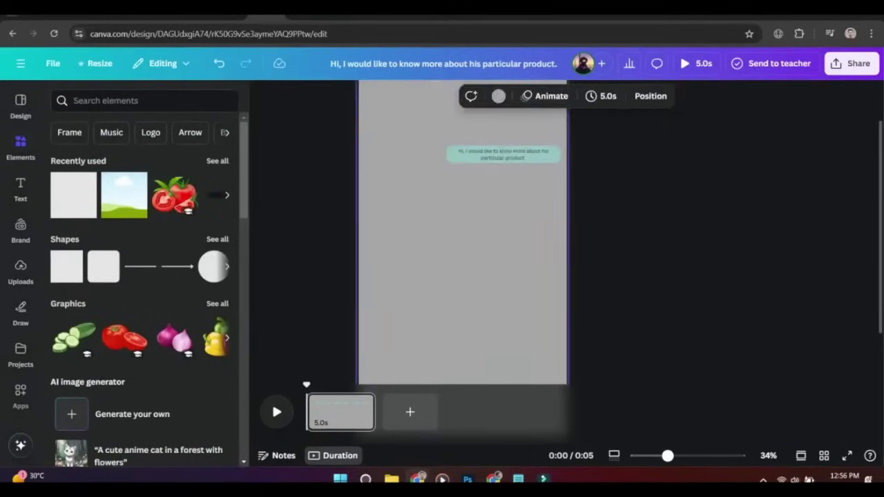
pyautogui.click(622, 242)
# Duplicate the bubble, place the copy below at the page's left edge and change its text to "Sure, what do you want to know"
pyautogui.scroll(1, 621, 242)
pyautogui.click(503, 206)
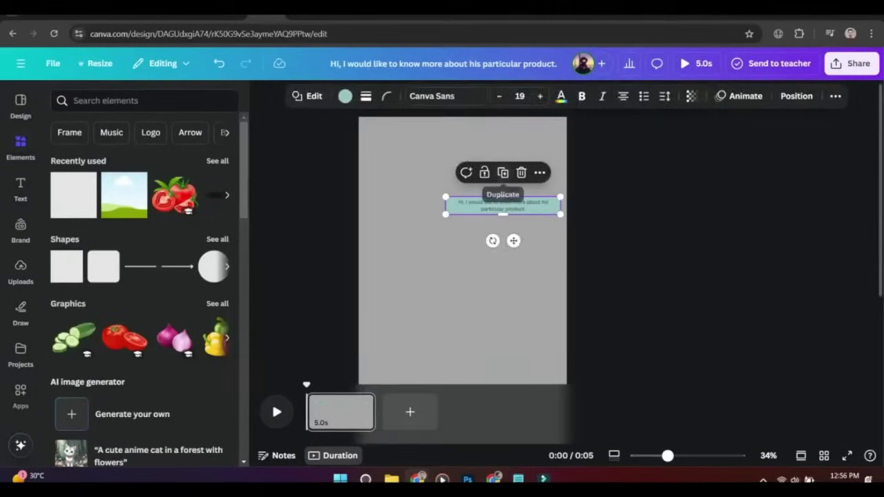
pyautogui.click(503, 172)
pyautogui.moveTo(506, 208); pyautogui.dragTo(427, 236)
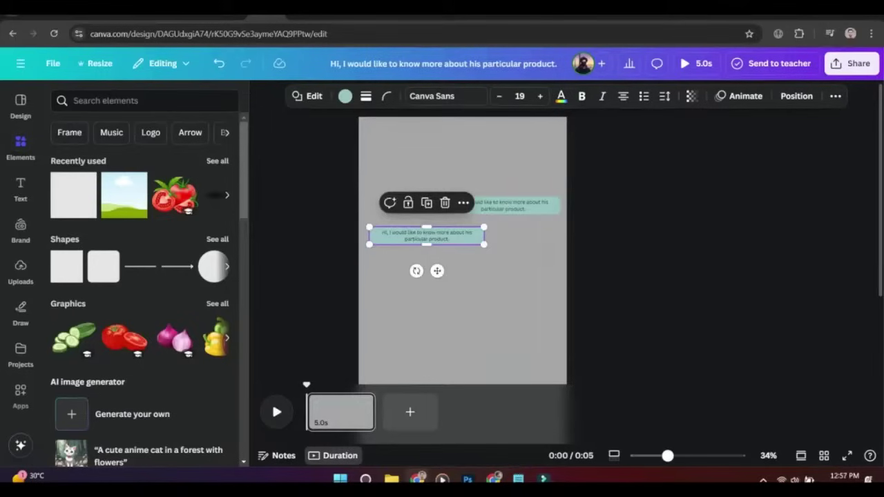
pyautogui.doubleClick(434, 238)
pyautogui.write('Hi')
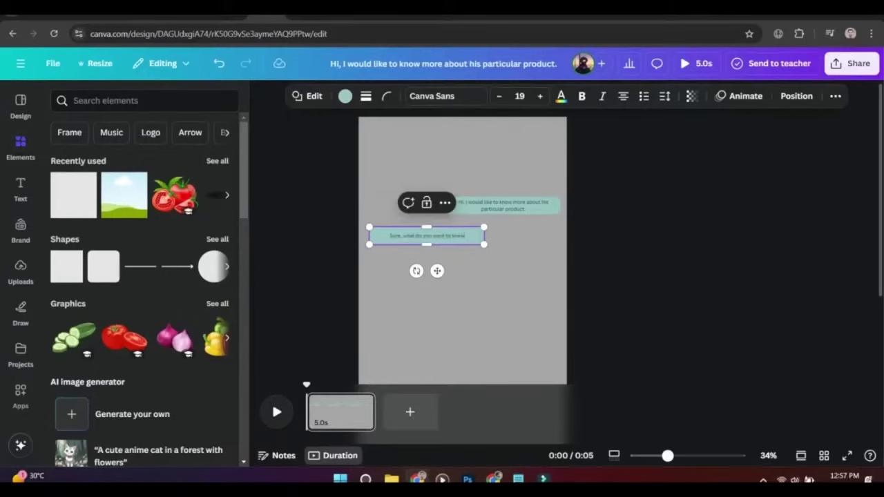
pyautogui.click(324, 269)
# Place a copy of the reply bubble further down and add a right-side bubble reading "is there a free version of this product"
pyautogui.click(427, 236)
pyautogui.click(427, 204)
pyautogui.moveTo(430, 239); pyautogui.dragTo(427, 327)
pyautogui.doubleClick(518, 268)
pyautogui.write('Price & offerings')
# Duplicate the free-version question bubble directly below and change the copy's text to "or just the paid option"
pyautogui.click(503, 233)
pyautogui.doubleClick(503, 293)
pyautogui.write('or just the paid option')
pyautogui.click(622, 297)
# Set the lower left bubble's text to "Thanks for your inquiry, for now we only have the paid version."
pyautogui.click(503, 294)
pyautogui.click(503, 260)
pyautogui.doubleClick(427, 327)
pyautogui.write('Yes the')
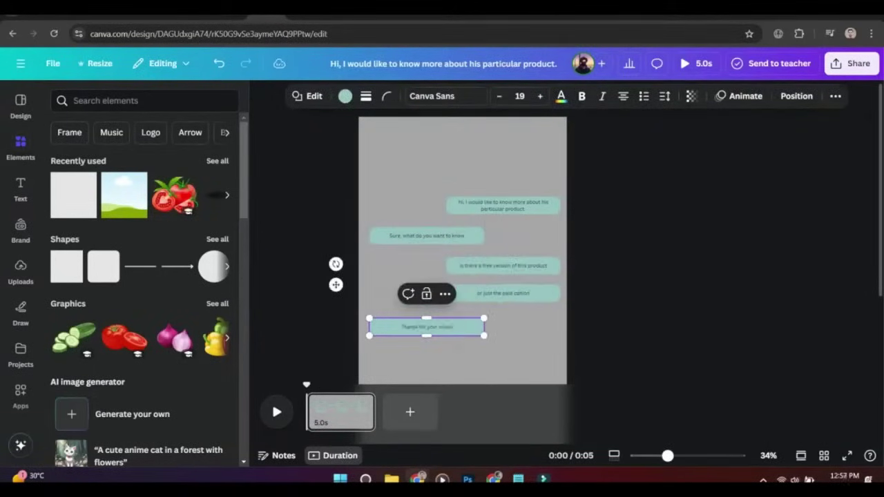
pyautogui.click(622, 297)
# Duplicate bubbles for the next messages and set the upper right-side copy's text to "thanks for your response"
pyautogui.scroll(-2, 503, 276)
pyautogui.click(503, 181)
pyautogui.click(503, 148)
pyautogui.moveTo(506, 184); pyautogui.dragTo(427, 305)
pyautogui.doubleClick(503, 244)
pyautogui.write('thanks for your response.')
pyautogui.press('Escape')
# Duplicate the "thanks for your response" bubble below and change the copy's text to "what are the payment options"
pyautogui.click(503, 211)
pyautogui.doubleClick(503, 275)
pyautogui.write('what are the payment options')
pyautogui.click(622, 297)
# Set the last left-side reply bubble's text to "you can pay visa PayPal & Stripe"
pyautogui.click(503, 275)
pyautogui.click(503, 242)
pyautogui.write('you can pay visa PayPal & Stripe')
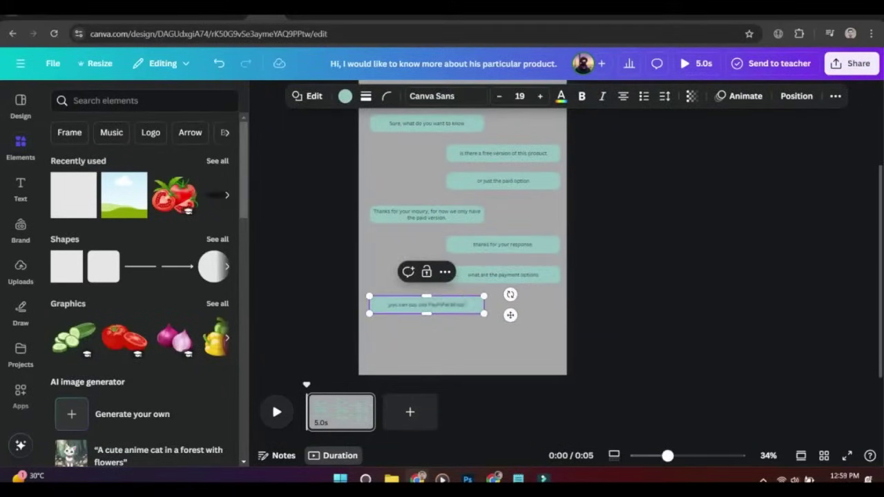
# Search the elements for "mobile frame" and add the black smartphone frame with the notch to the page
pyautogui.click(145, 101)
pyautogui.write('mobile frame')
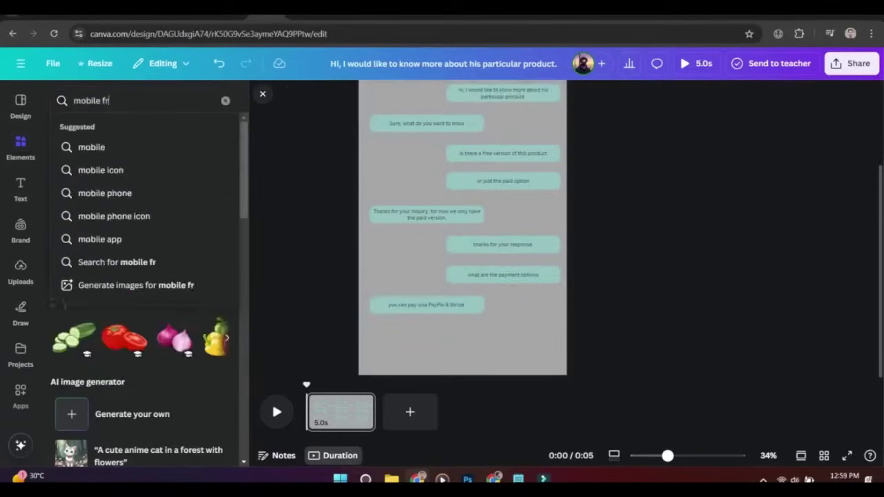
pyautogui.press('Return')
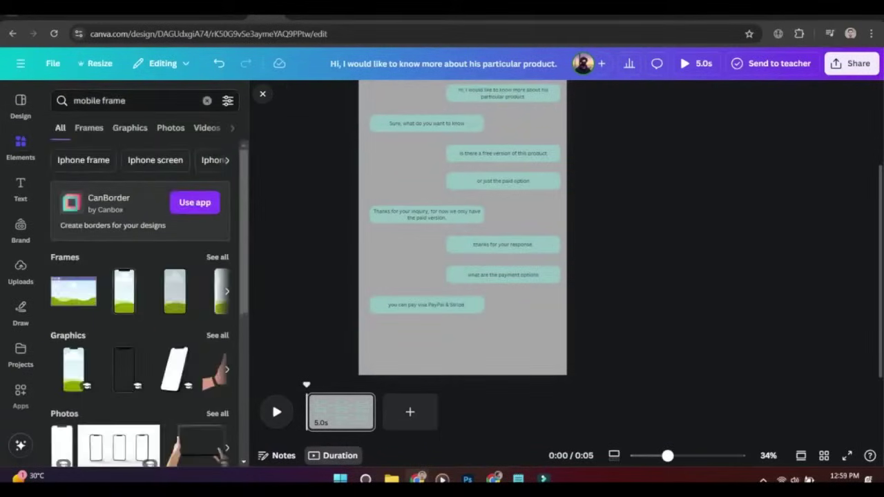
pyautogui.click(125, 291)
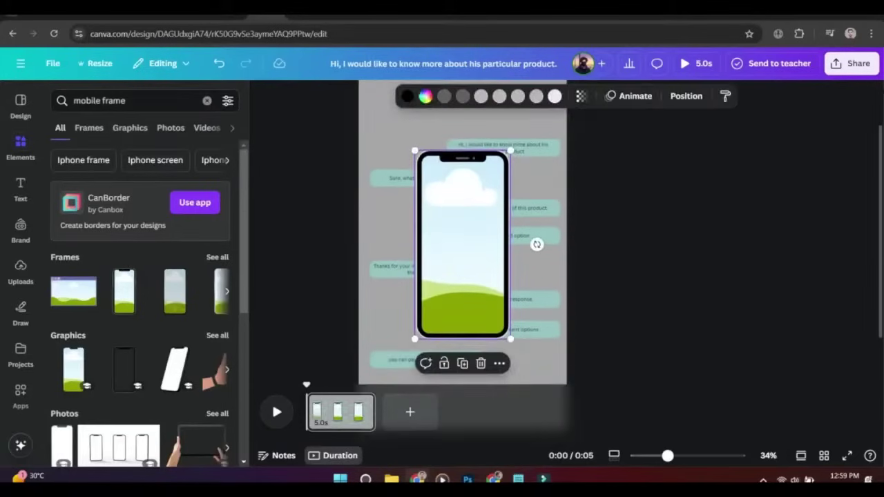
# Enlarge the phone frame and centre it on the page over the chat bubbles
pyautogui.moveTo(668, 456); pyautogui.dragTo(659, 456)
pyautogui.moveTo(497, 314); pyautogui.dragTo(526, 371)
pyautogui.moveTo(477, 275); pyautogui.dragTo(463, 232)
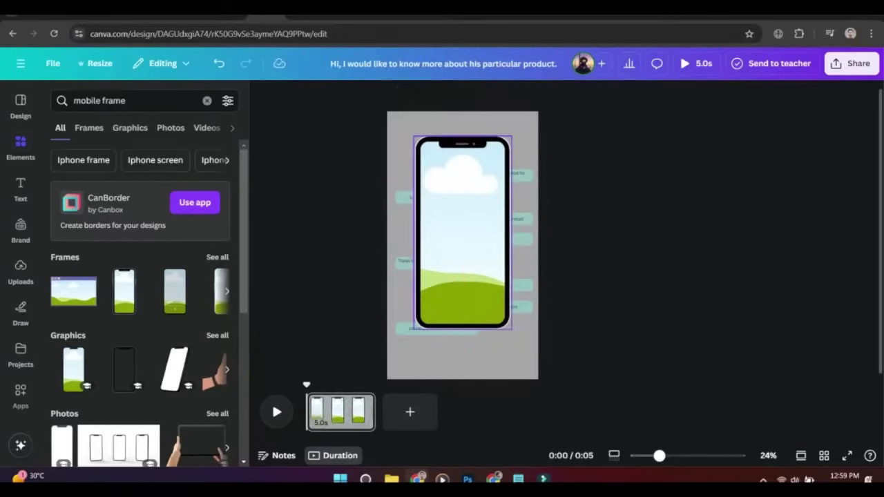
pyautogui.moveTo(511, 329); pyautogui.dragTo(516, 343)
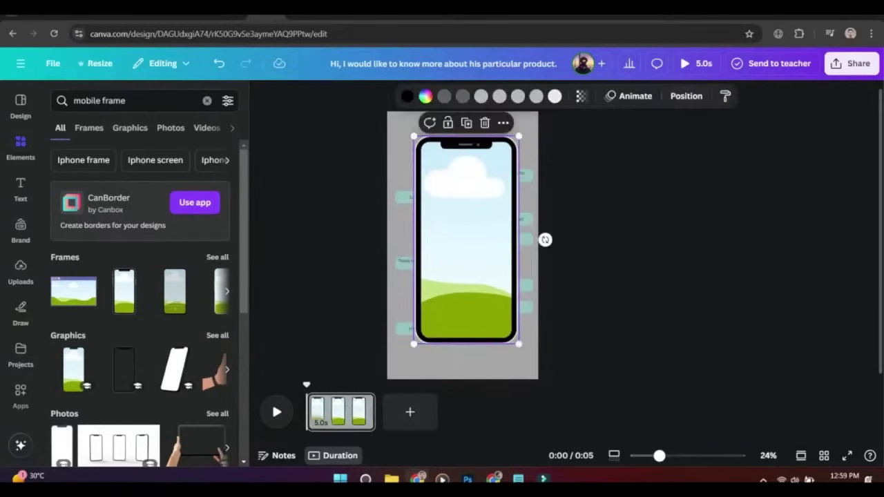
# Reorder the layers so the phone frame sits behind all the chat bubbles
pyautogui.click(686, 96)
pyautogui.click(194, 128)
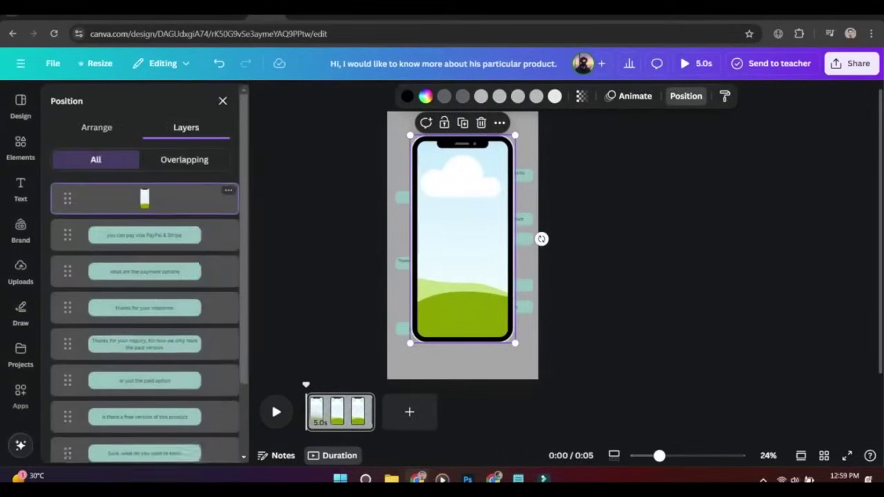
pyautogui.scroll(-2, 138, 207)
pyautogui.moveTo(125, 142); pyautogui.dragTo(144, 401)
# Change the page background to the dark grey #3A3838
pyautogui.click(484, 96)
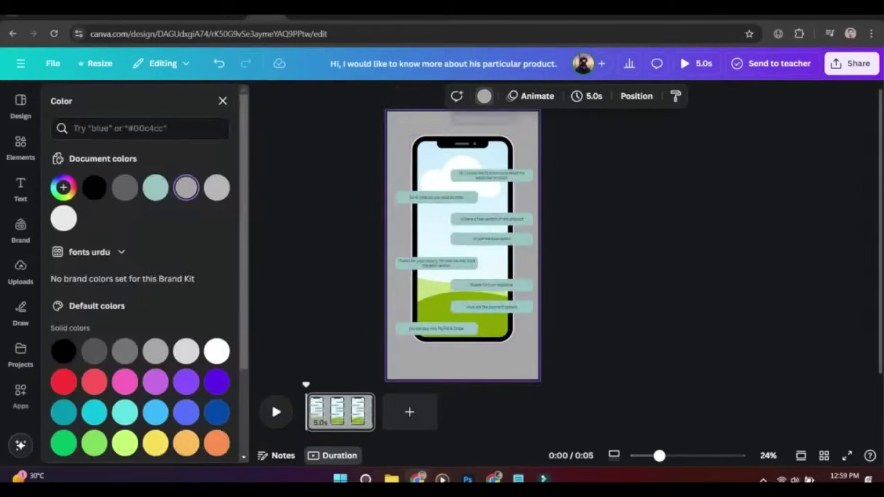
pyautogui.click(94, 187)
pyautogui.click(94, 187)
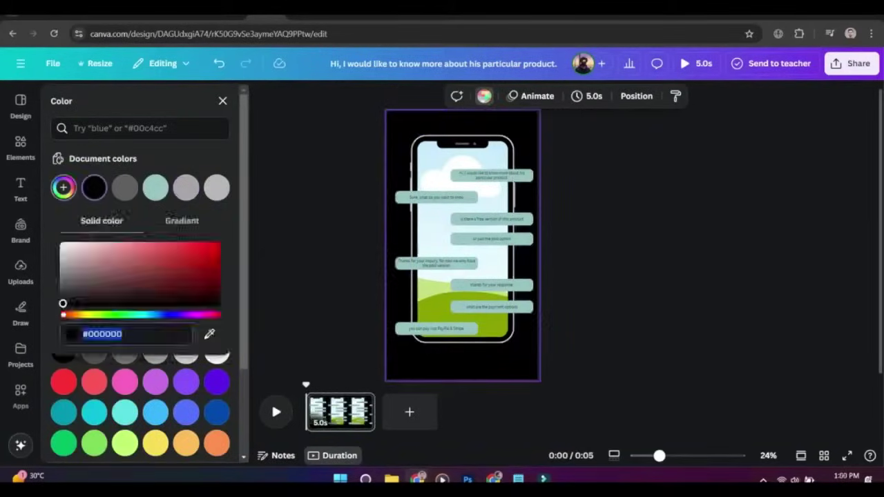
pyautogui.moveTo(63, 302)
pyautogui.mouseDown()
pyautogui.moveTo(63, 282)
pyautogui.moveTo(65, 292)
pyautogui.mouseUp()
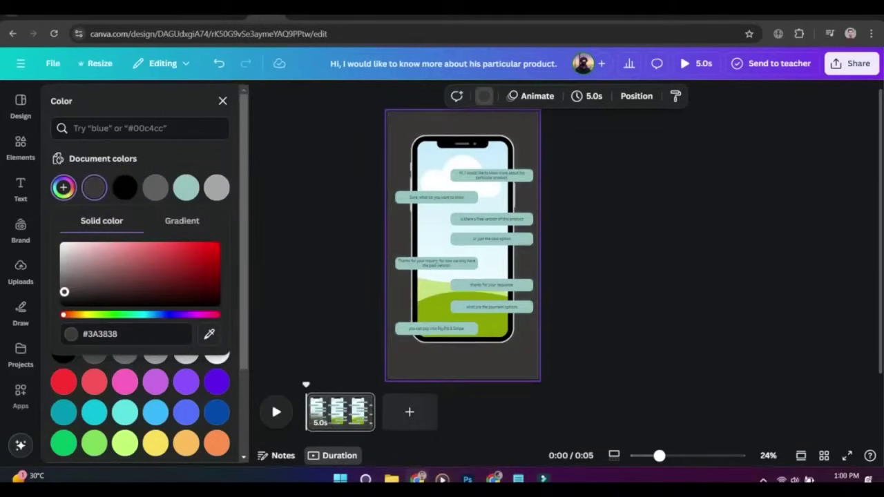
pyautogui.click(222, 101)
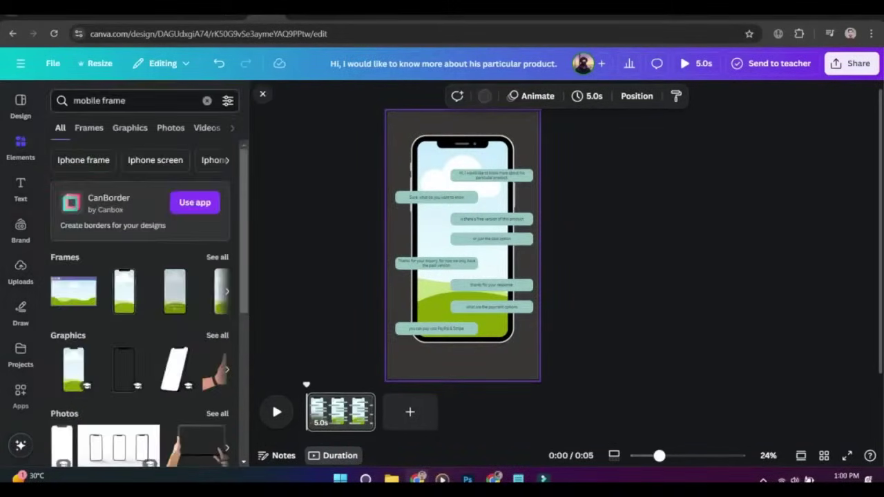
# Search the graphics for "background" and fill the phone frame's screen with the pale pink texture
pyautogui.click(138, 101)
pyautogui.write('background')
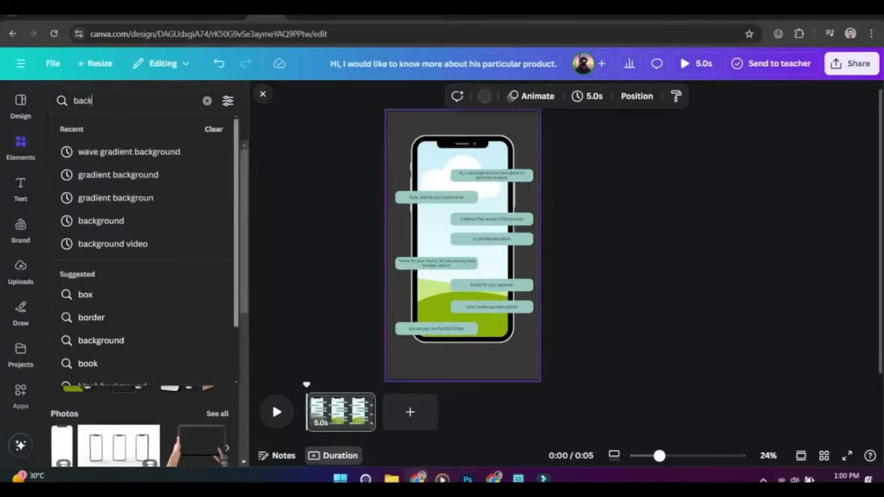
pyautogui.press('Return')
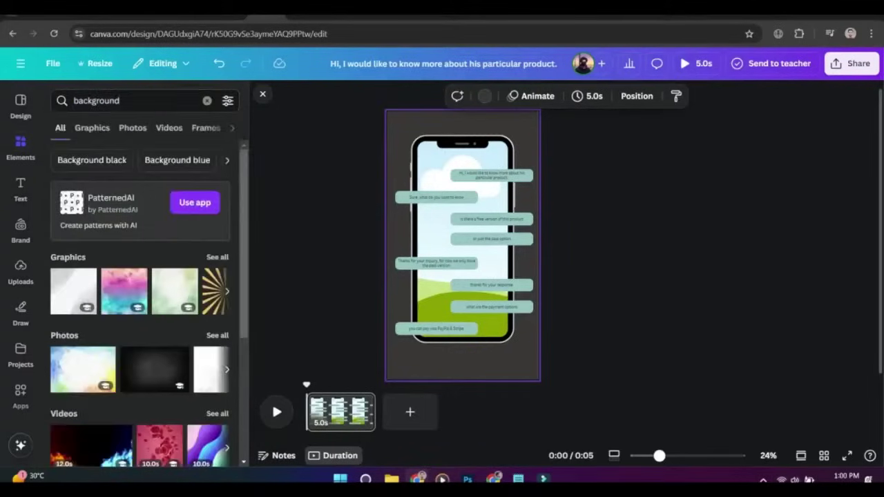
pyautogui.click(217, 257)
pyautogui.scroll(-1, 140, 304)
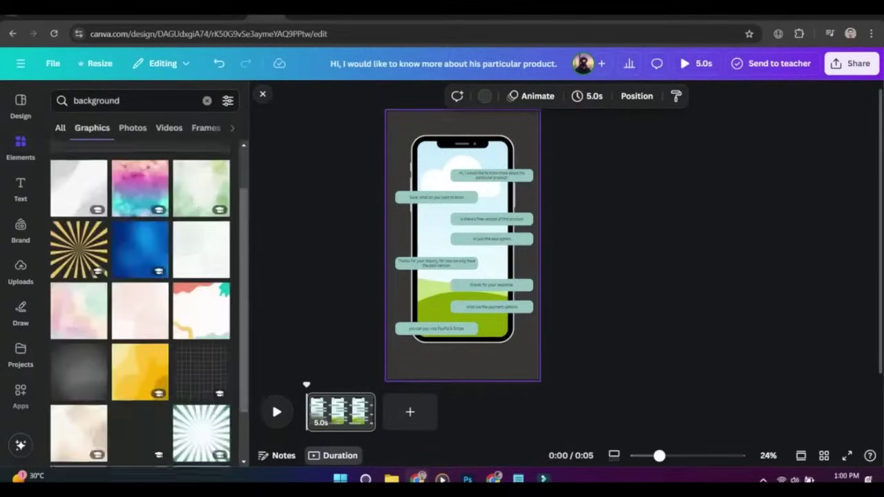
pyautogui.moveTo(141, 311); pyautogui.dragTo(463, 262)
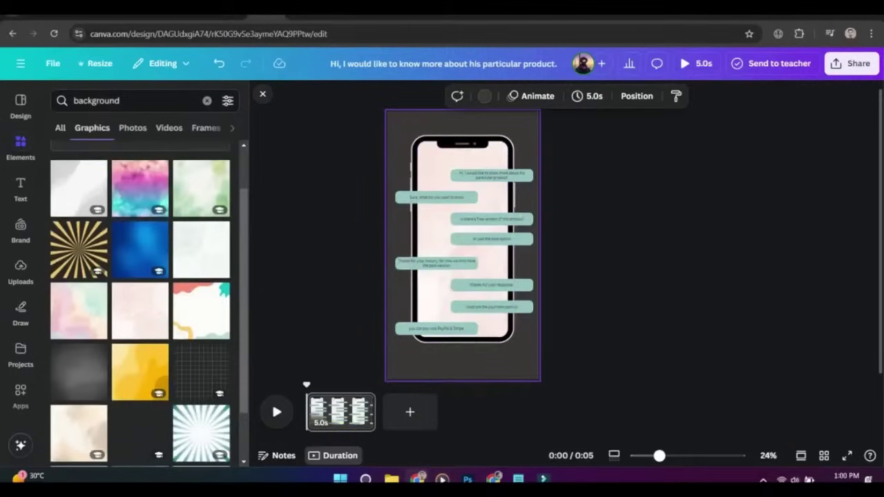
# Set the page's duration to 1.5 seconds
pyautogui.click(320, 416)
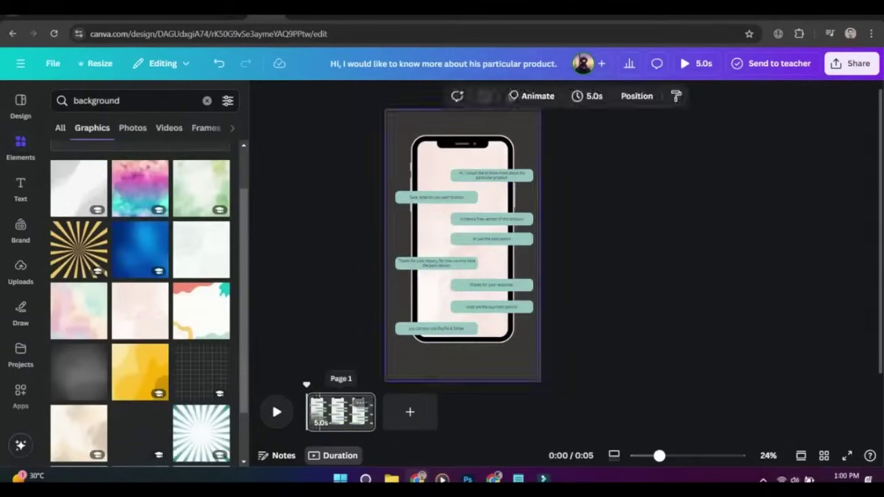
pyautogui.click(588, 97)
pyautogui.write('1.5')
pyautogui.press('Return')
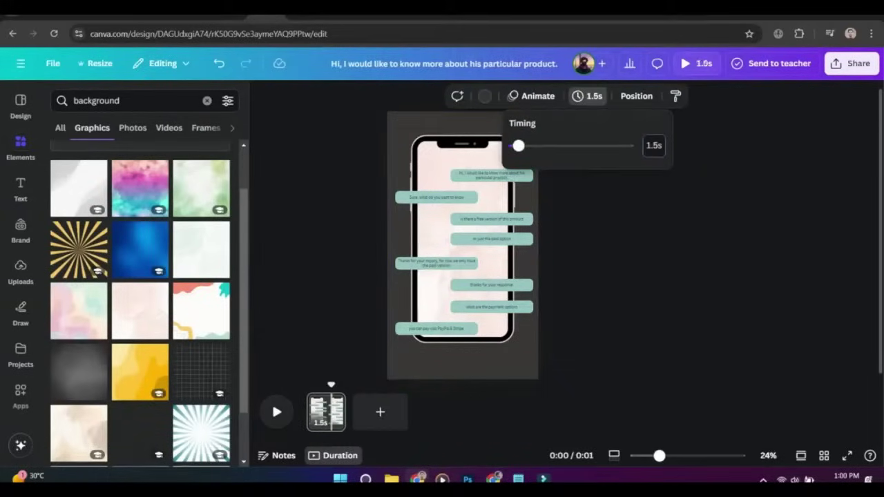
# Duplicate the page repeatedly until the video has nine identical 1.5-second pages
pyautogui.click(332, 402)
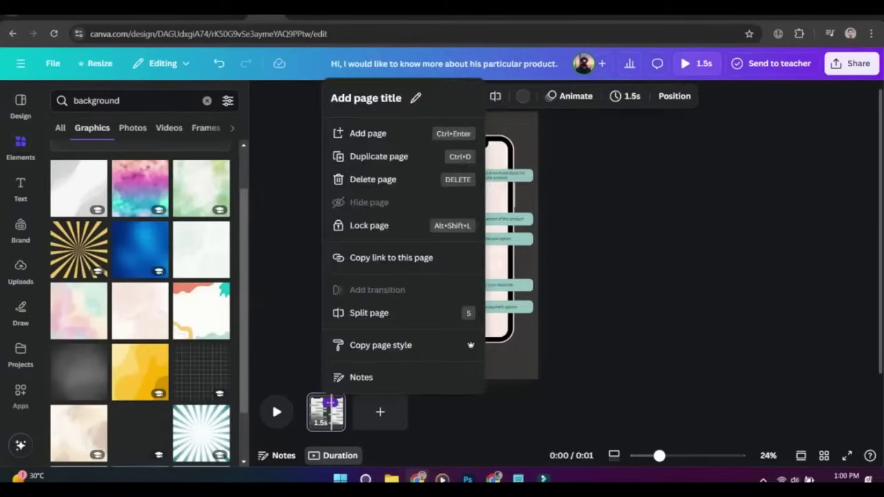
pyautogui.hotkey('ctrl', 'd')
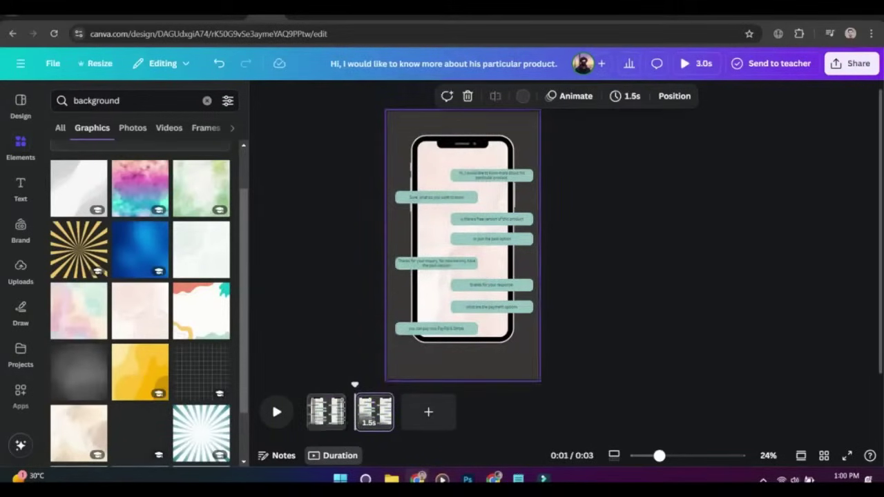
pyautogui.hotkey('ctrl', 'd')
pyautogui.hotkey('ctrl', 'd')
pyautogui.hotkey('ctrl', 'd')
pyautogui.click(379, 404)
pyautogui.hotkey('ctrl', 'd')
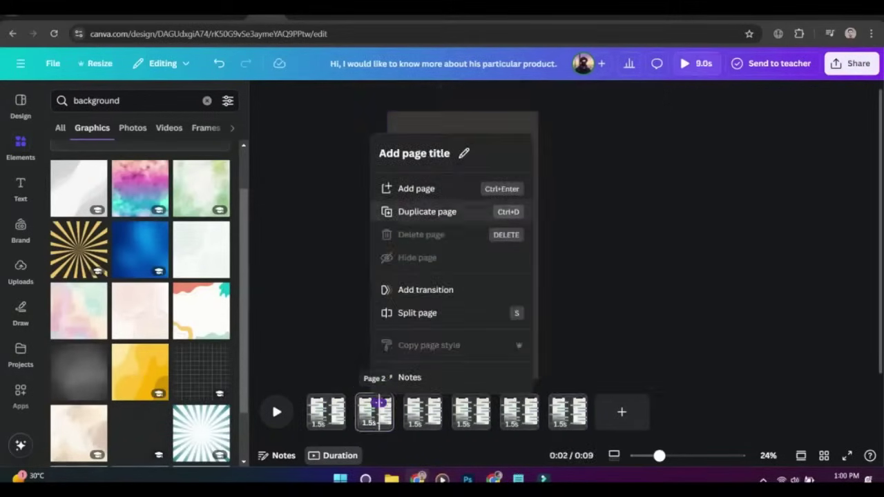
pyautogui.hotkey('ctrl', 'd')
pyautogui.hotkey('ctrl', 'd')
pyautogui.hotkey('ctrl', 'd')
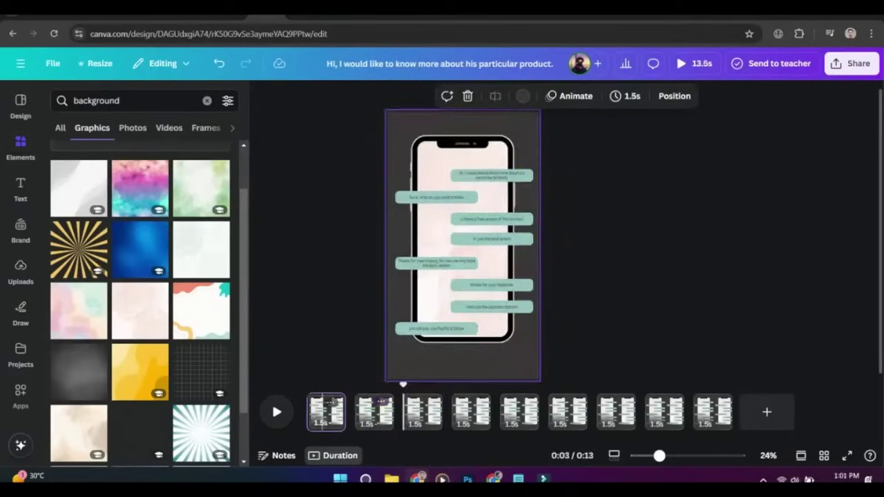
# On the first page, delete every chat bubble except the opening message about the particular product
pyautogui.click(322, 413)
pyautogui.click(437, 329)
pyautogui.press('Delete')
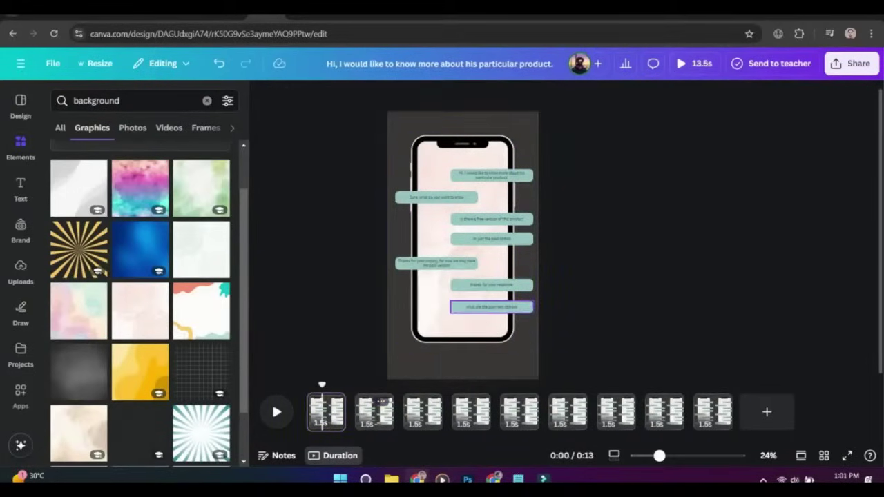
pyautogui.press('Delete')
pyautogui.press('Delete')
pyautogui.press('Delete')
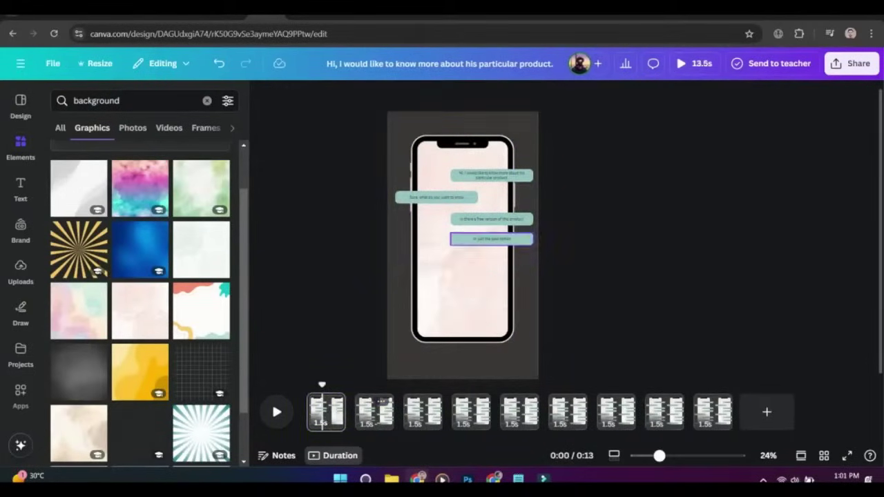
pyautogui.press('Delete')
pyautogui.press('Delete')
pyautogui.press('Delete')
# Move the first page's remaining bubble down to the lower part of the phone screen and apply the Pop animation to it
pyautogui.click(491, 175)
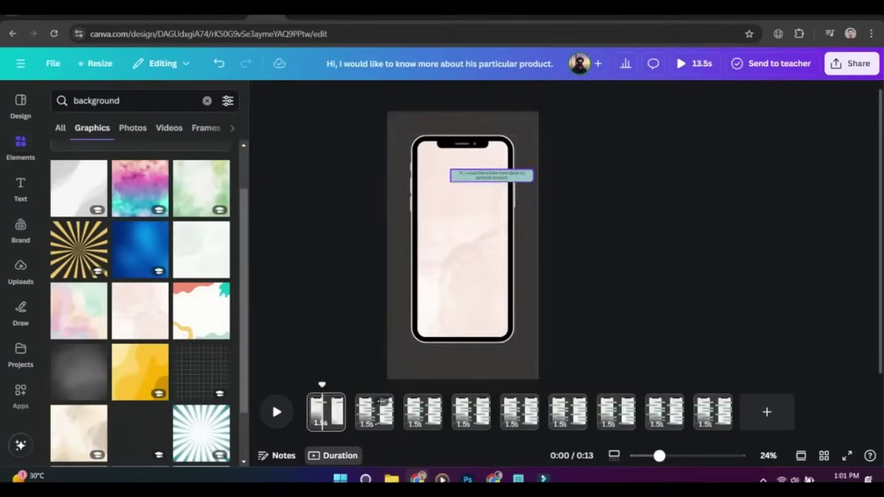
pyautogui.moveTo(492, 175); pyautogui.dragTo(490, 290)
pyautogui.click(739, 96)
pyautogui.scroll(-2, 140, 269)
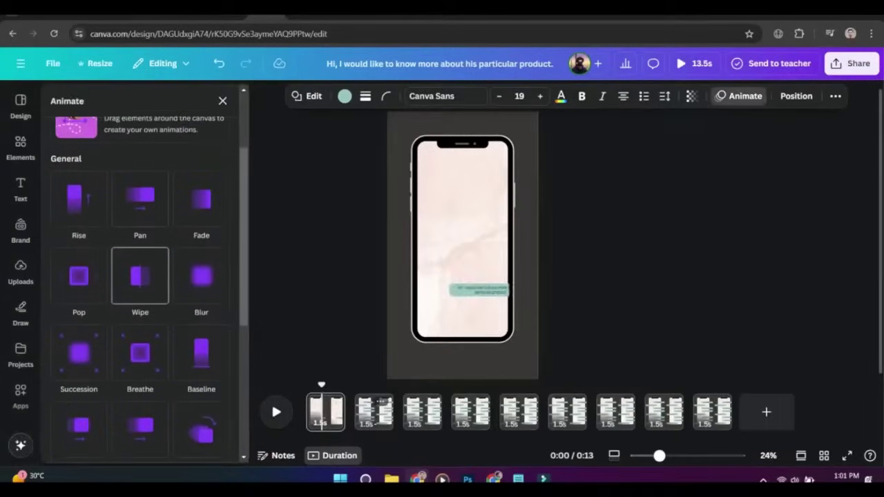
pyautogui.scroll(-1, 140, 325)
pyautogui.click(79, 218)
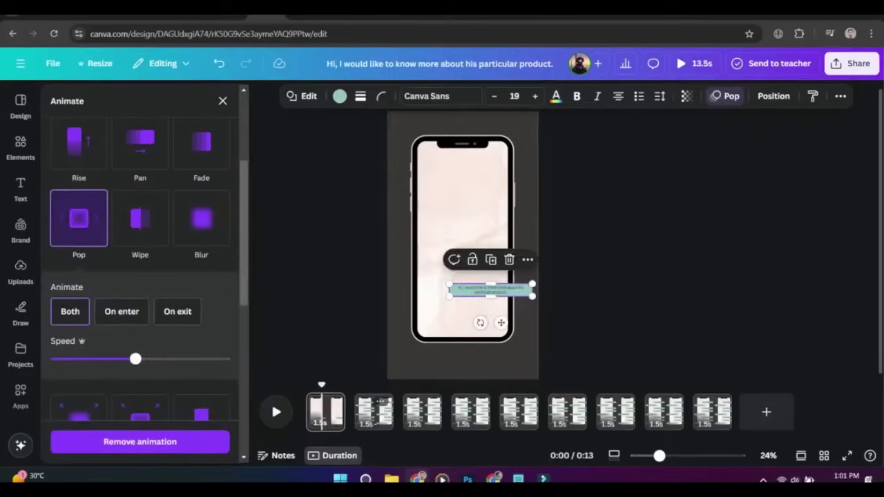
# On the second page, delete all chat bubbles below the first two messages
pyautogui.moveTo(322, 385); pyautogui.dragTo(373, 385)
pyautogui.click(374, 408)
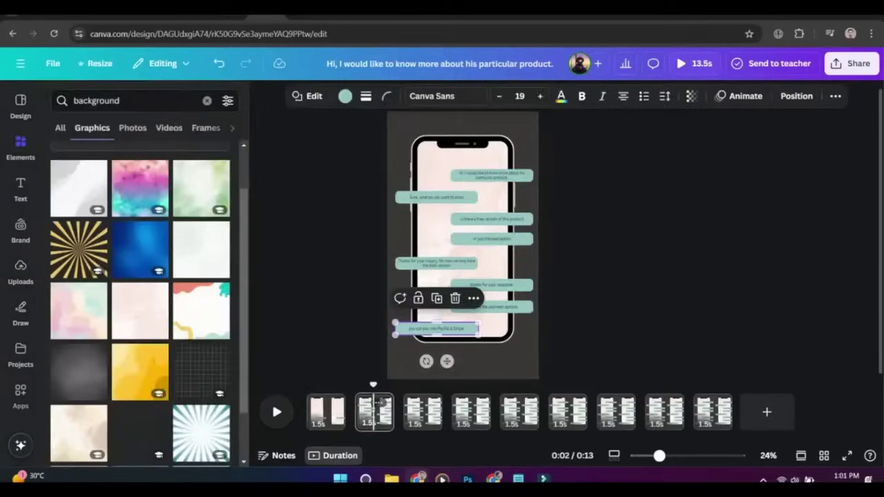
pyautogui.press('Delete')
pyautogui.press('Delete')
pyautogui.press('Delete')
pyautogui.press('Delete')
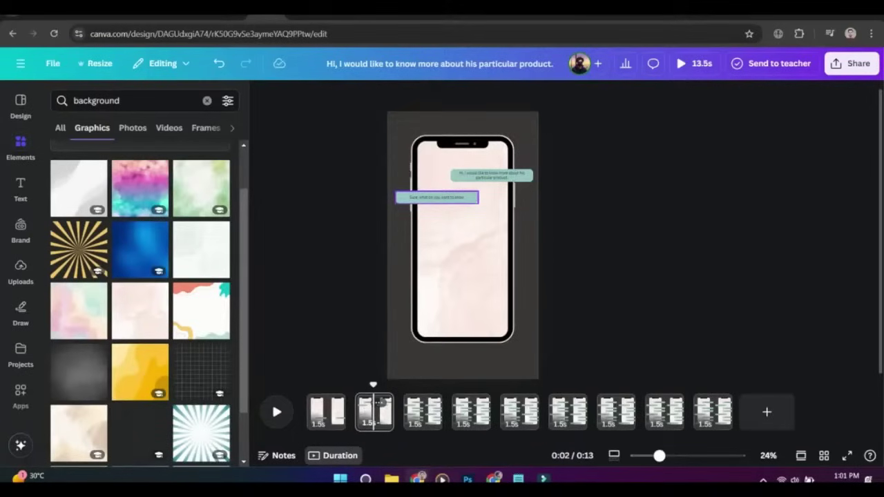
# Move the second page's two bubbles together to the lower part of the phone screen and apply the Pop animation to the reply
pyautogui.click(492, 176)
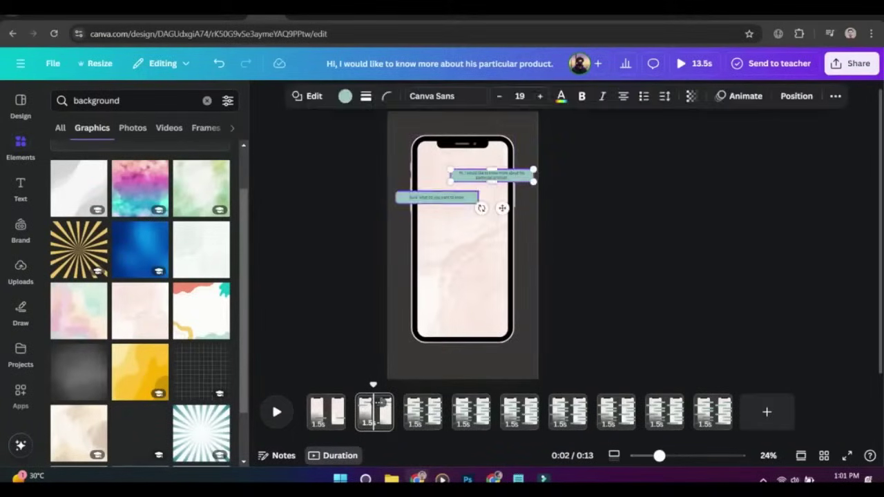
pyautogui.keyDown('shift'); pyautogui.click(442, 198); pyautogui.keyUp('shift')
pyautogui.moveTo(442, 198); pyautogui.dragTo(441, 279)
pyautogui.hotkey('ctrl', 'z')
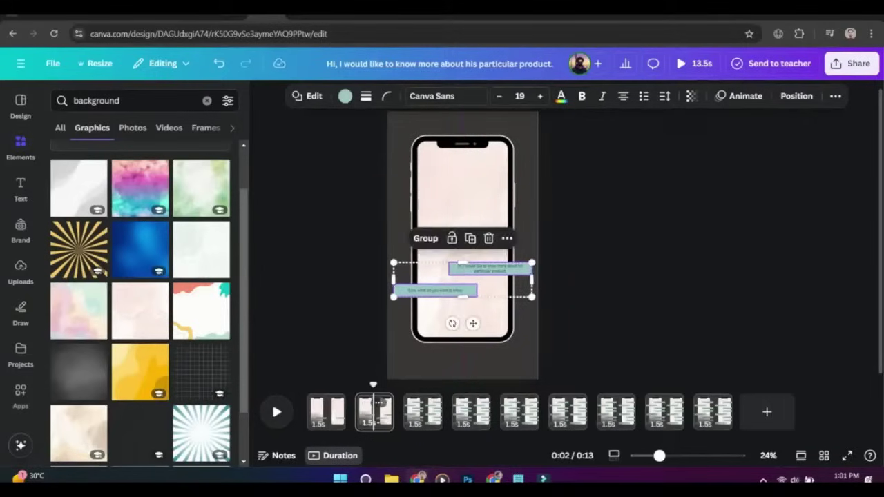
pyautogui.moveTo(373, 386); pyautogui.dragTo(316, 387)
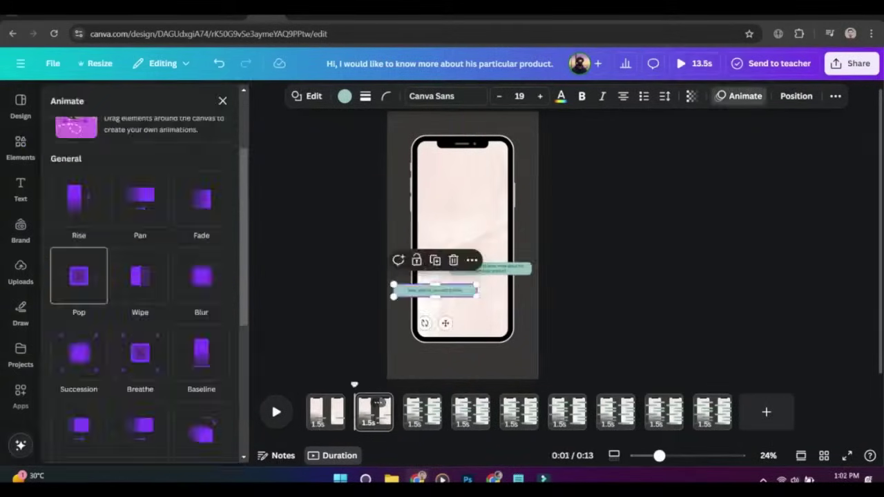
pyautogui.click(79, 276)
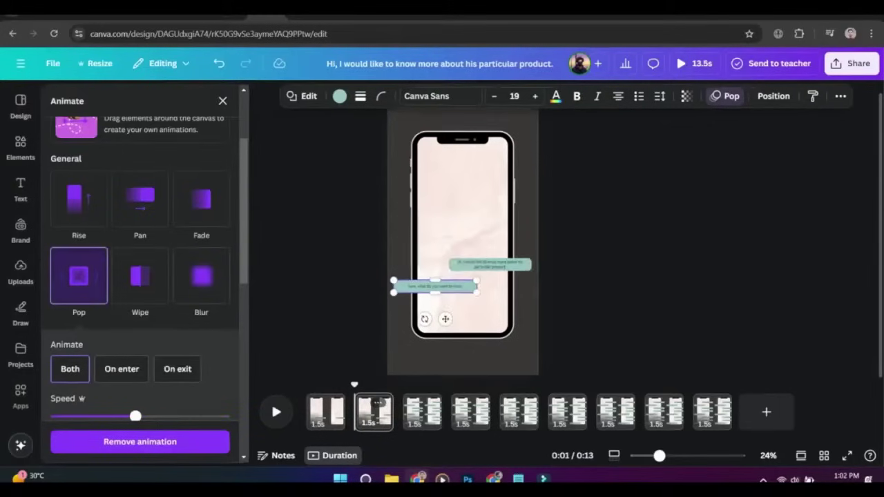
# On the third page, delete all chat bubbles below the first three messages
pyautogui.click(695, 63)
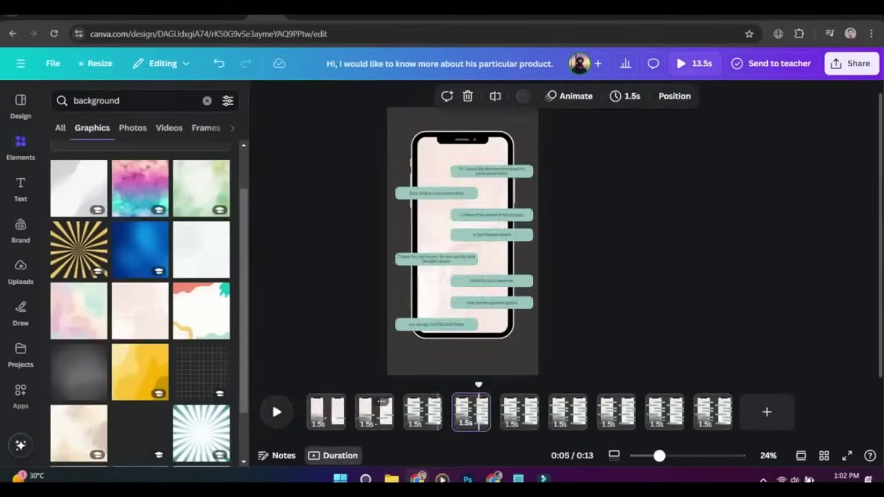
pyautogui.press('Delete')
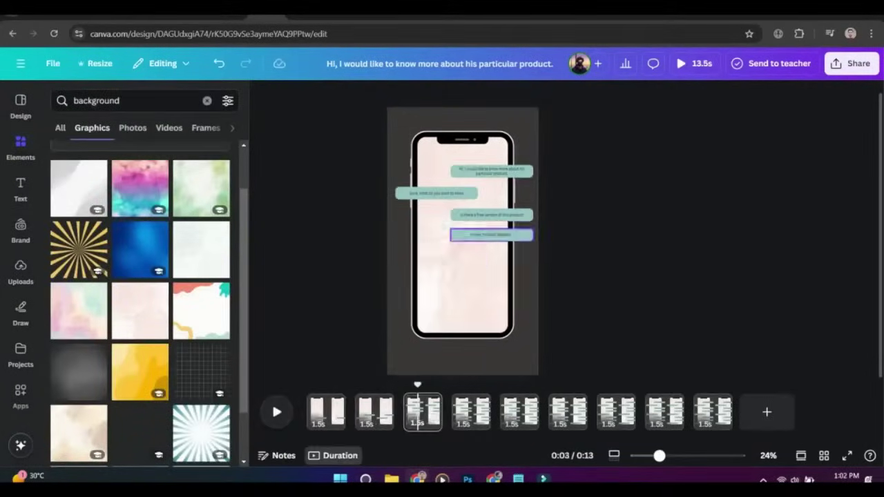
pyautogui.click(492, 235)
pyautogui.press('Delete')
# Move the third page's three bubbles together to the lower part of the phone screen
pyautogui.moveTo(563, 158); pyautogui.dragTo(421, 226)
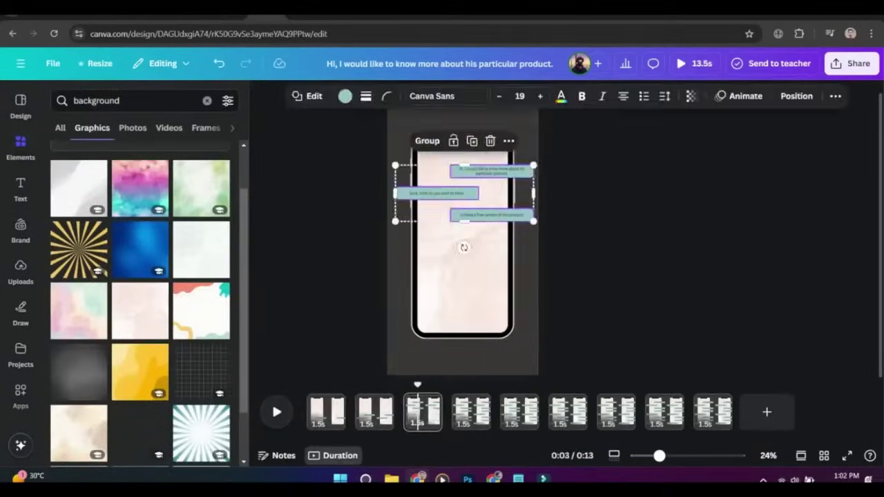
pyautogui.moveTo(492, 215); pyautogui.dragTo(490, 291)
pyautogui.moveTo(417, 386)
pyautogui.mouseDown()
pyautogui.moveTo(391, 385)
pyautogui.moveTo(411, 385)
pyautogui.mouseUp()
pyautogui.click(491, 247)
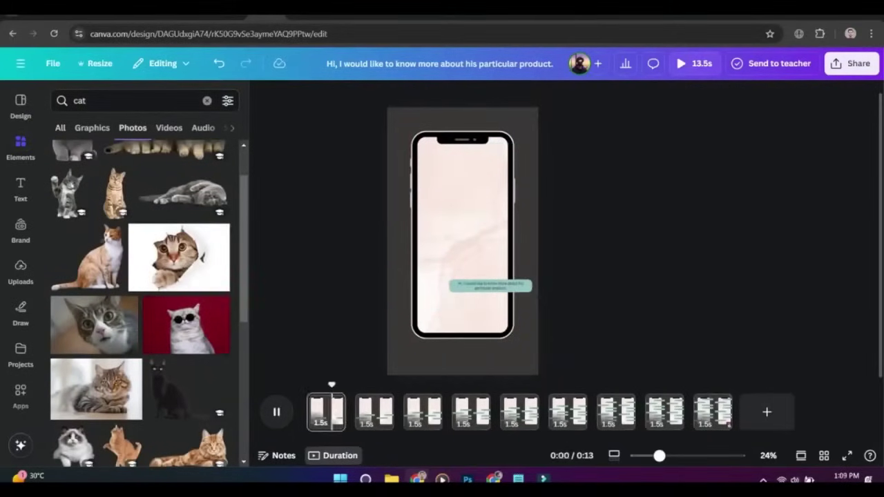
pyautogui.click(350, 403)
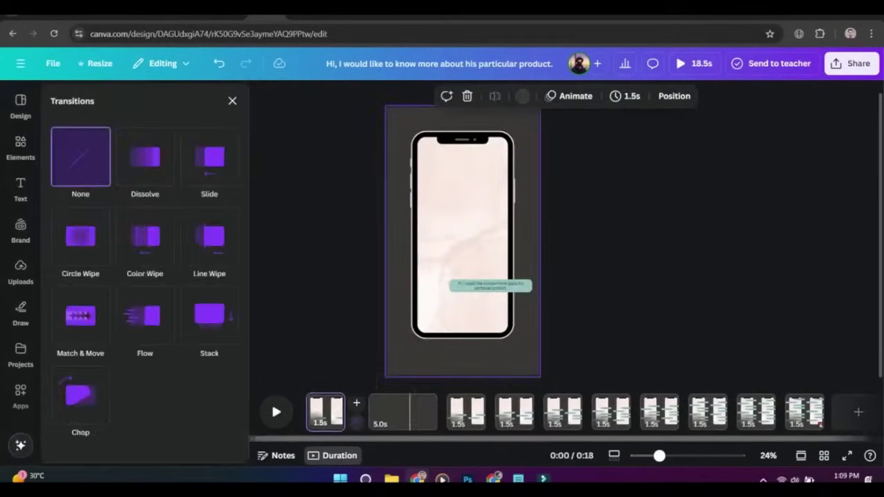
pyautogui.click(410, 401)
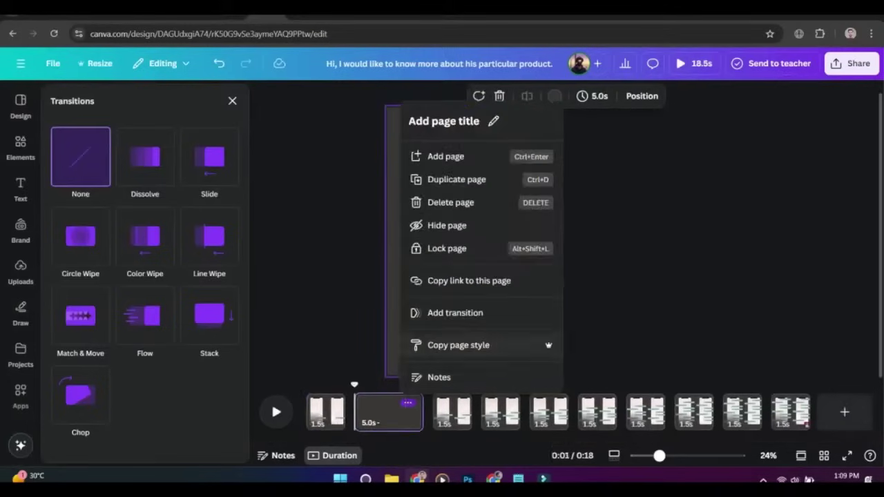
pyautogui.click(449, 200)
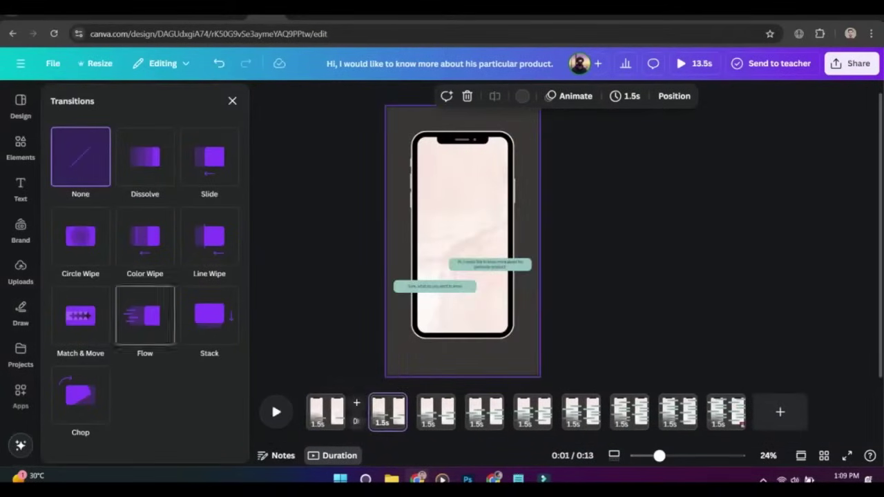
# Apply a Match & Move transition of 0.65 seconds to all pages and play the video from the second page
pyautogui.click(80, 316)
pyautogui.moveTo(146, 392); pyautogui.dragTo(175, 392)
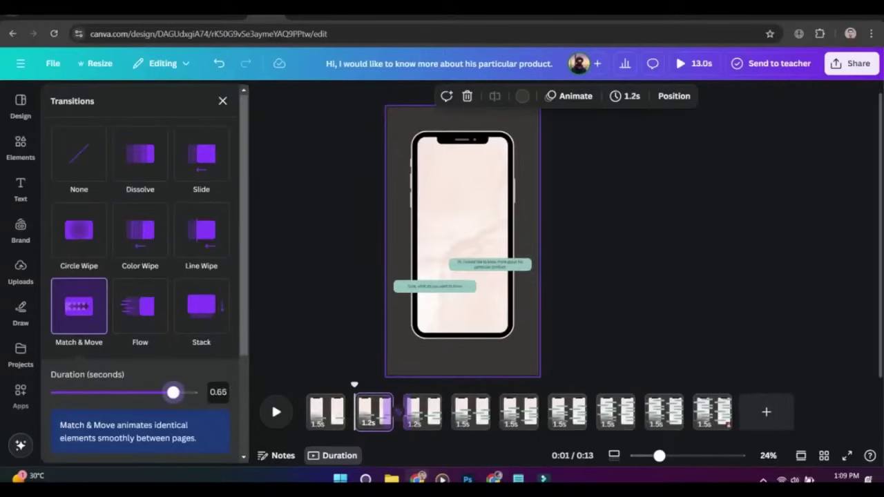
pyautogui.scroll(-3, 174, 392)
pyautogui.click(138, 440)
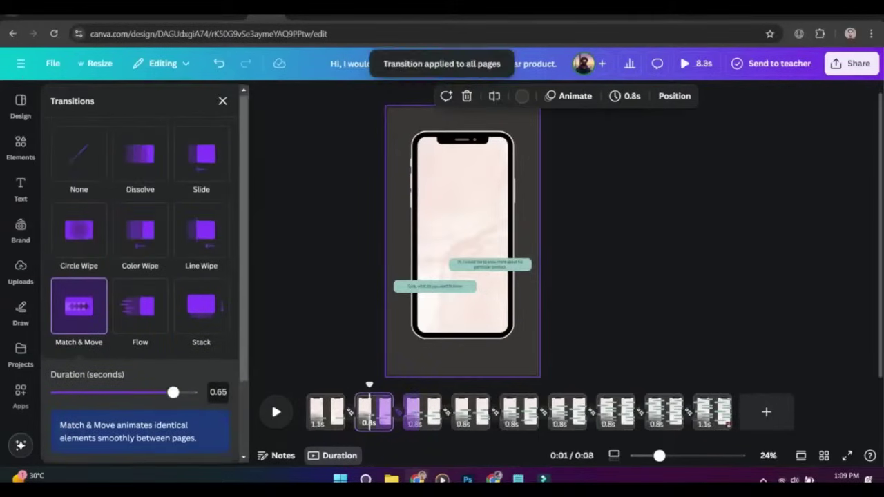
pyautogui.click(276, 412)
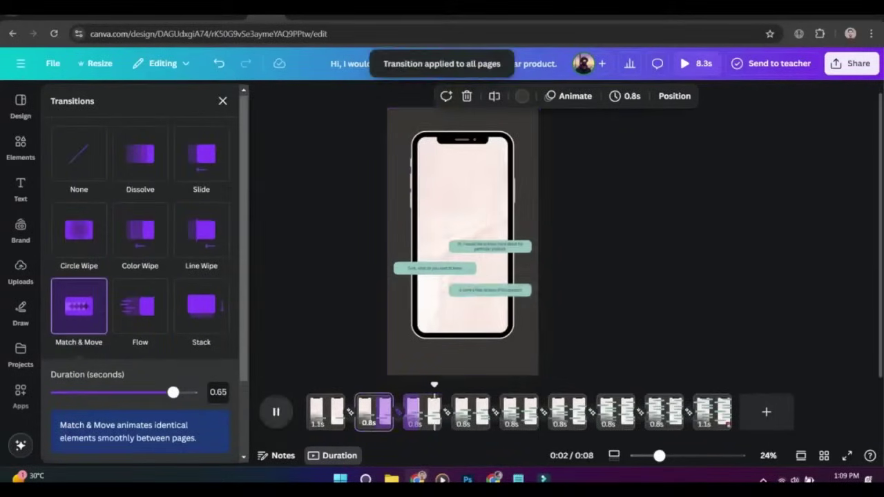